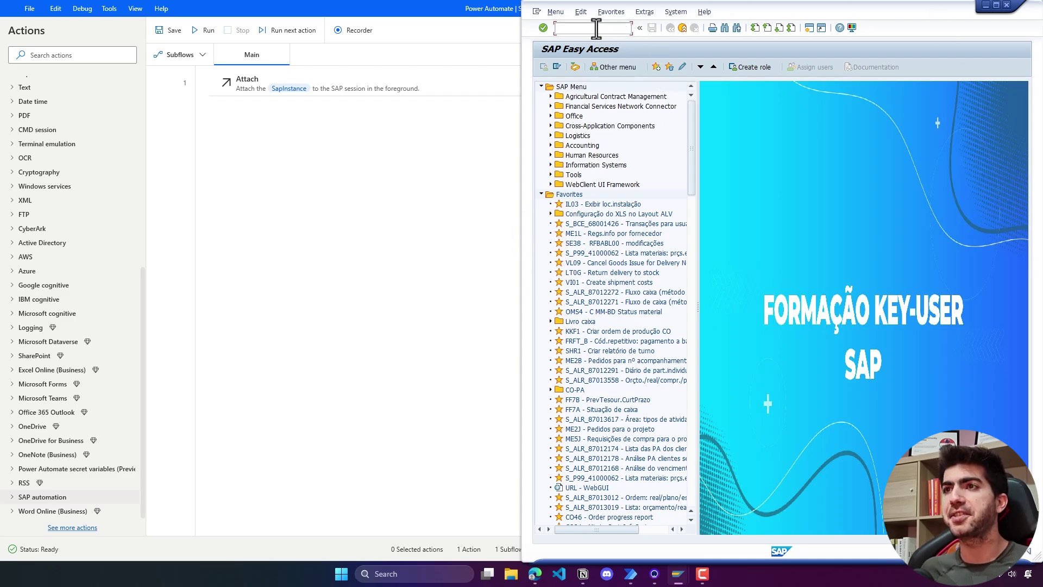
Step: Bring the SAP_StartTransaction flow forward and select its Attach action using SapInstance
left_click(384, 157)
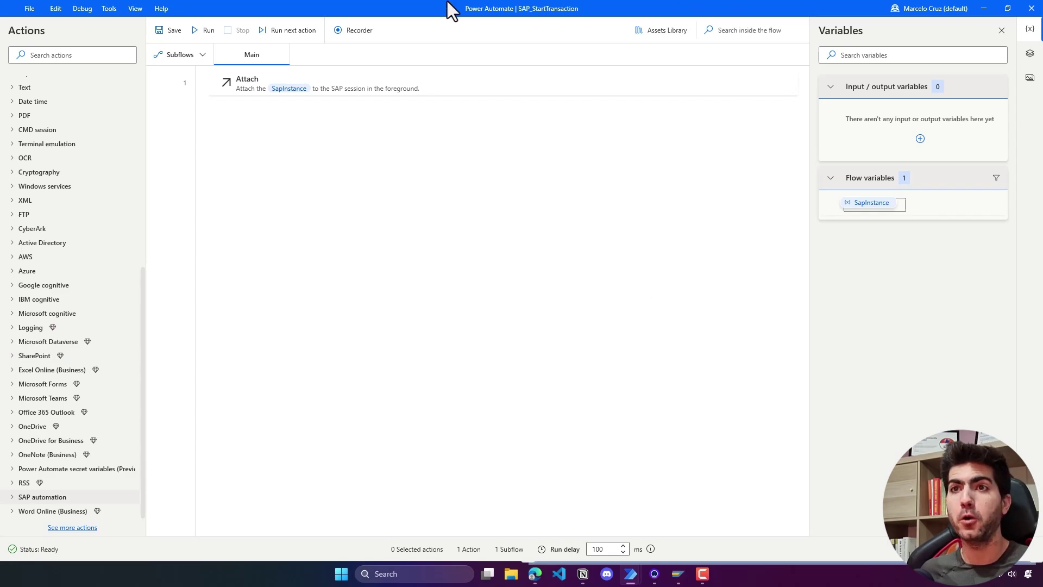
left_click(303, 75)
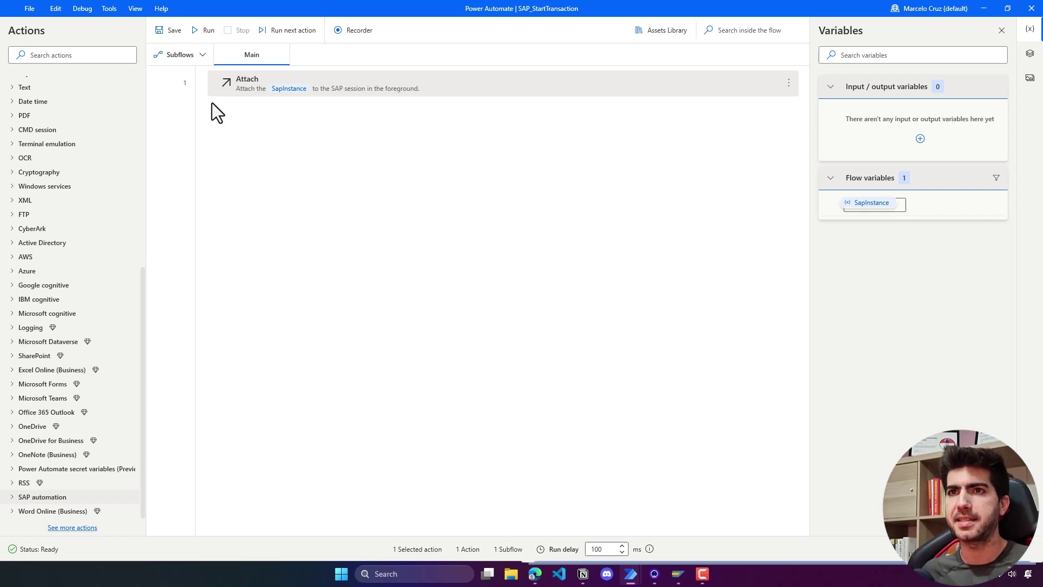
Step: Search actions for 'Launch SAP', clear it, glance at SAP, then search for 'START'
left_click(112, 57)
type("La")
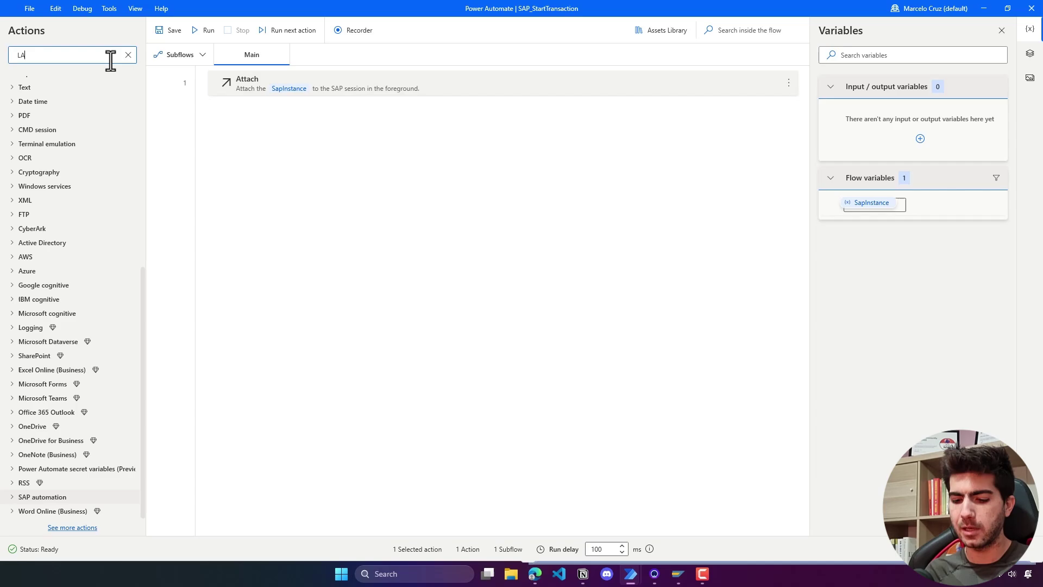
type("UNCH SA")
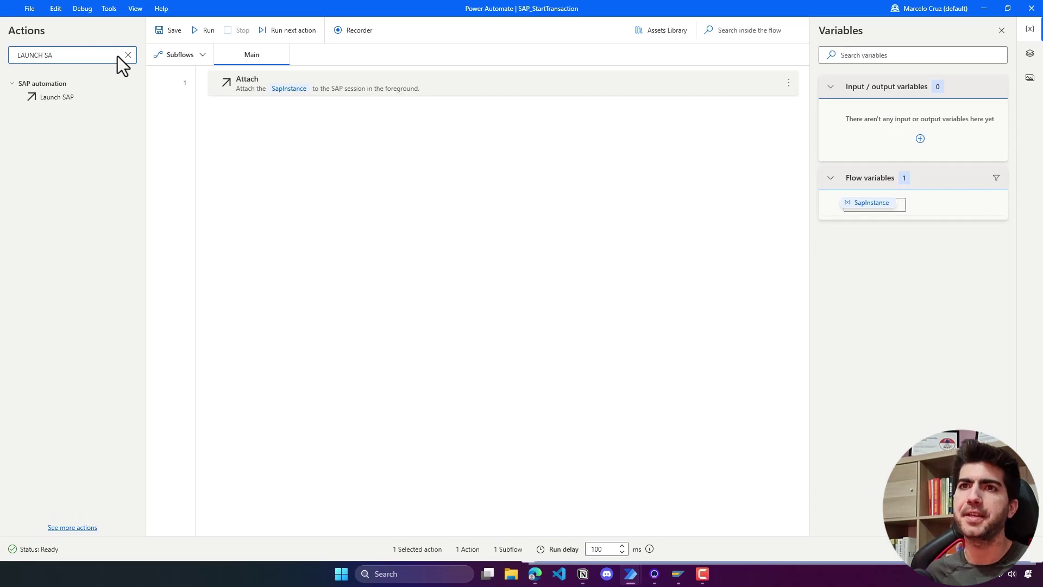
left_click(126, 55)
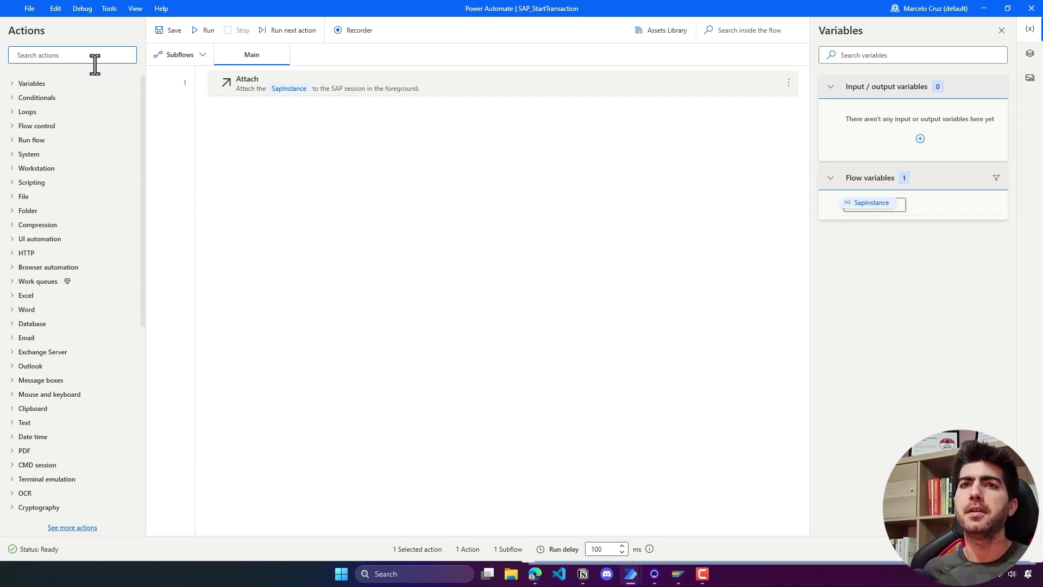
key("alt+Tab")
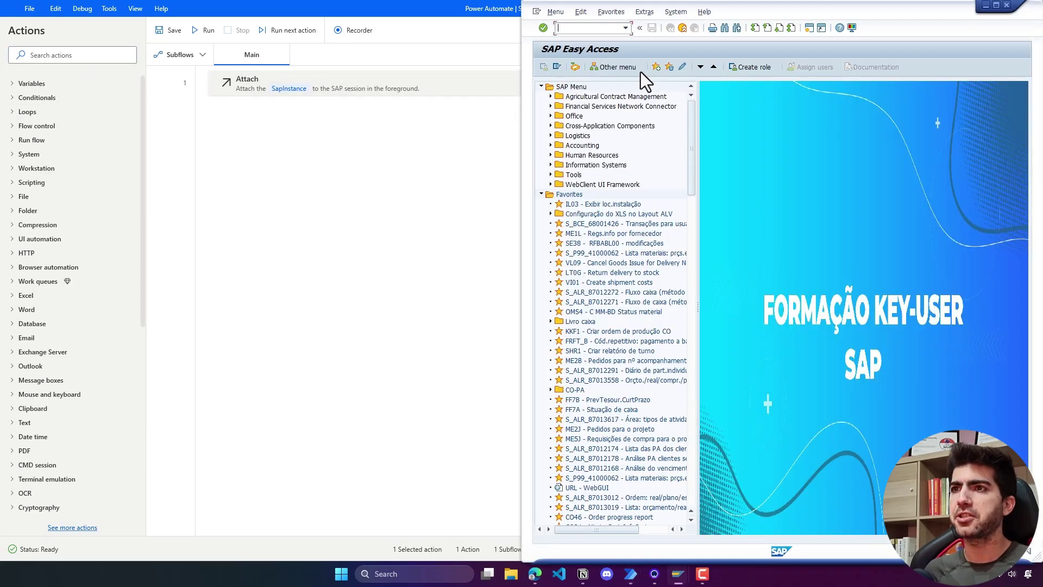
left_click(79, 54)
type("STA")
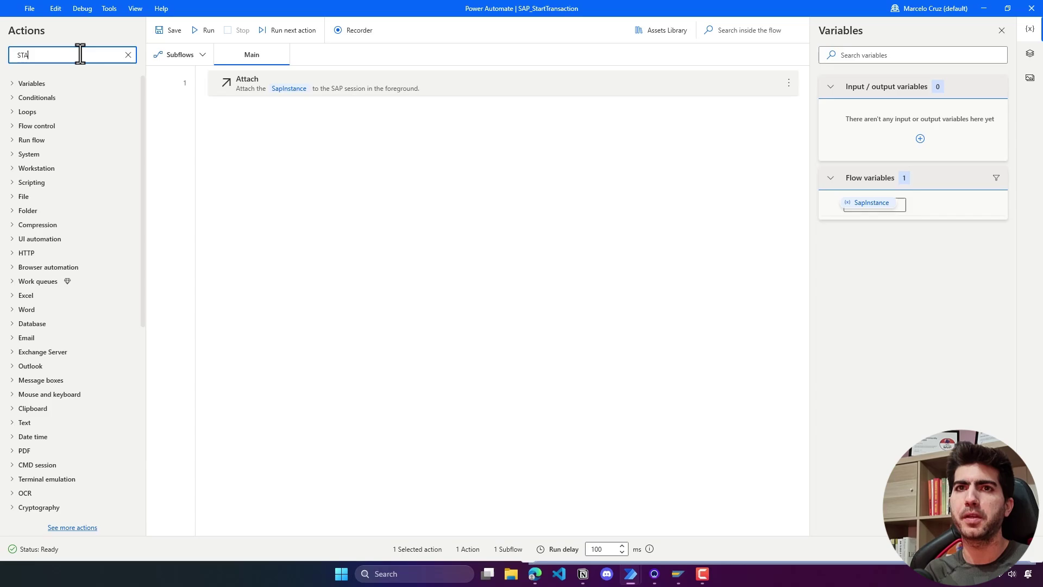
type("RT SAP")
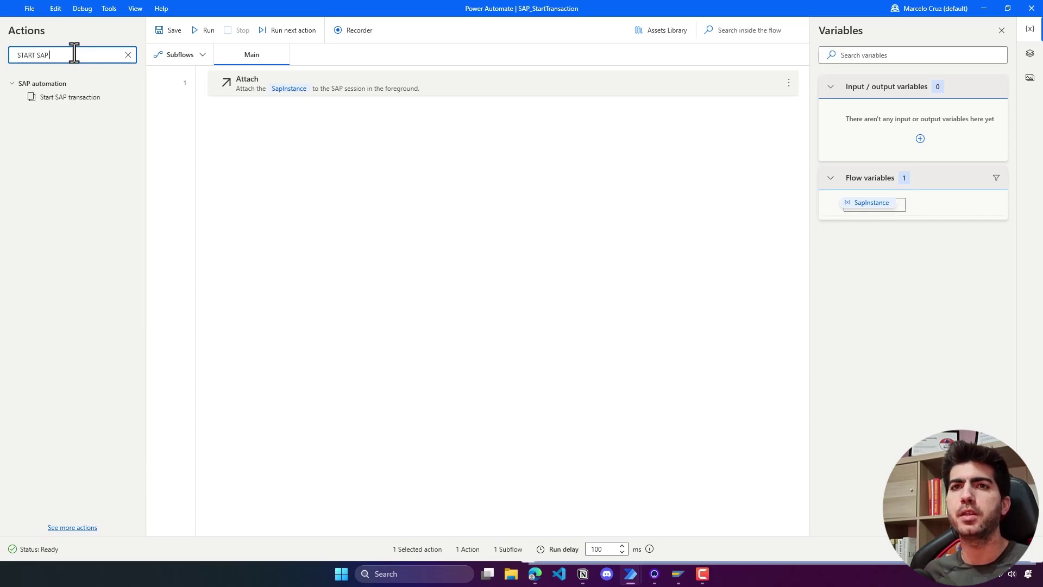
Step: Add a Start SAP transaction step with code ME23N on %SapInstance% after Attach
left_click_drag(71, 95, 350, 109)
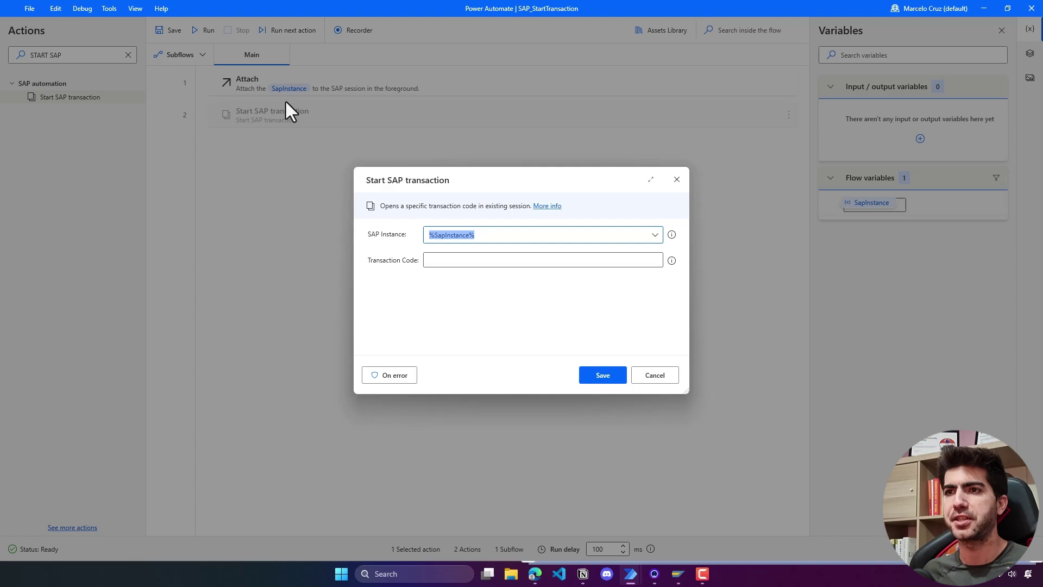
left_click(465, 261)
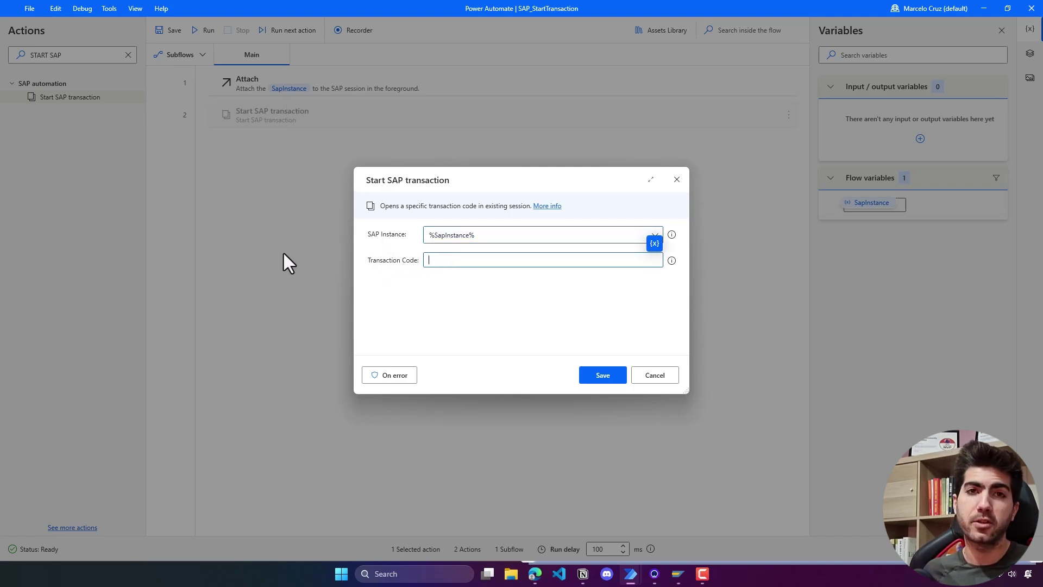
type("m")
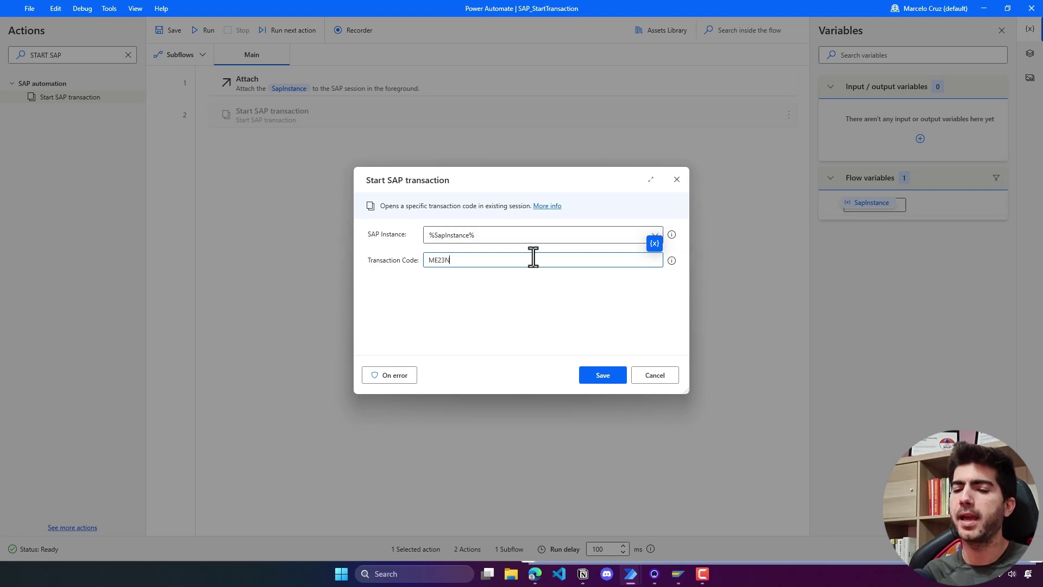
left_click(600, 374)
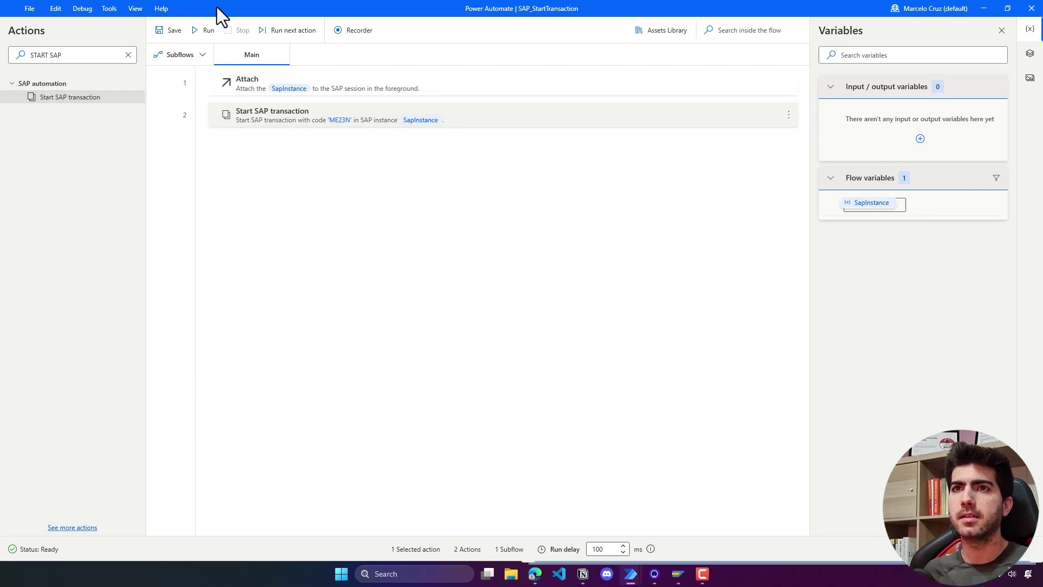
Step: Snap the designer left and run the flow to open ME23N, then go Back in SAP
key("super+Left")
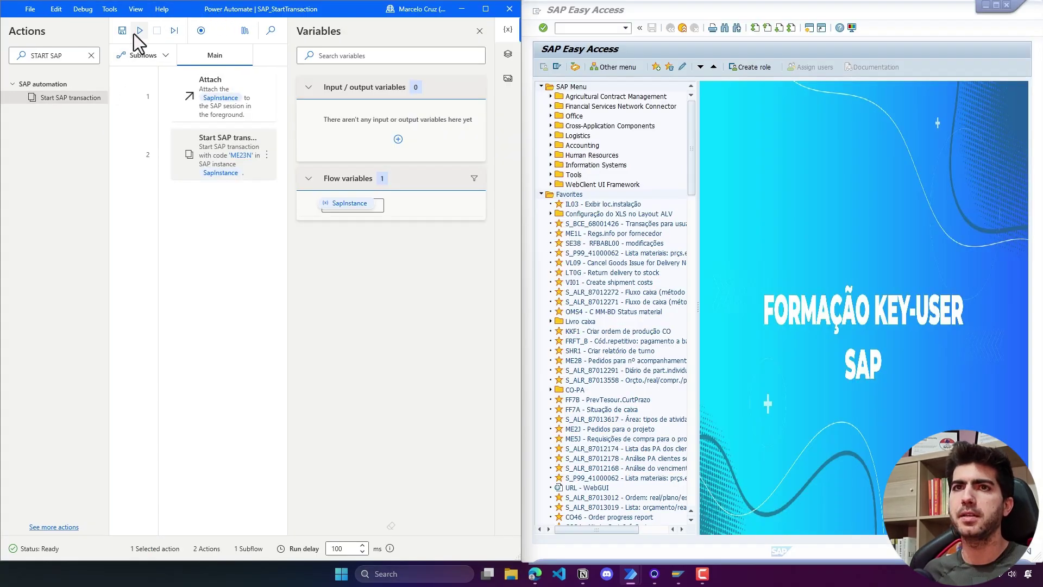
left_click(133, 33)
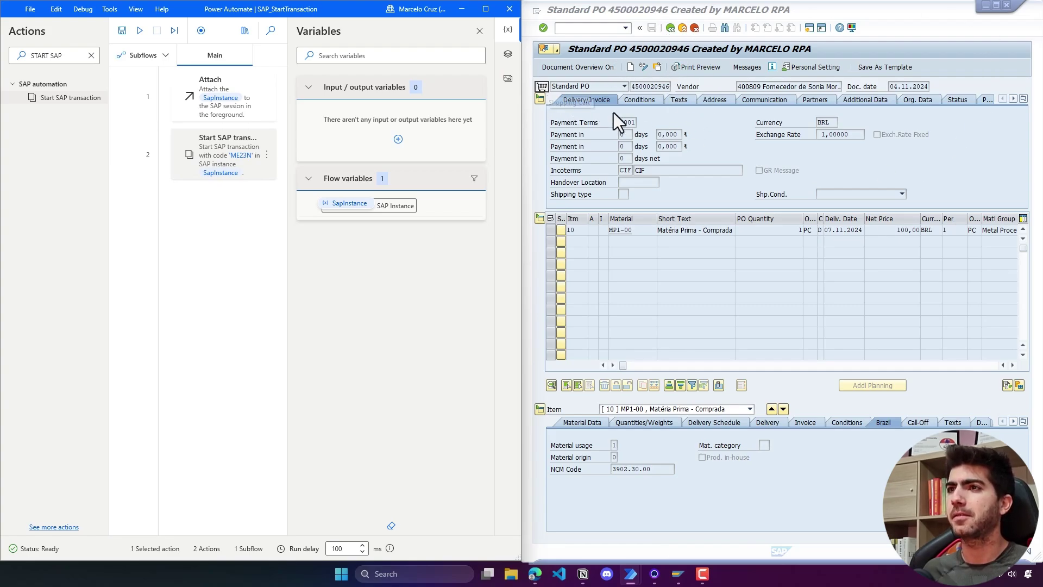
left_click(669, 29)
Step: Change step 2's transaction code from ME23N to VA03 and rerun the flow
double_click(246, 152)
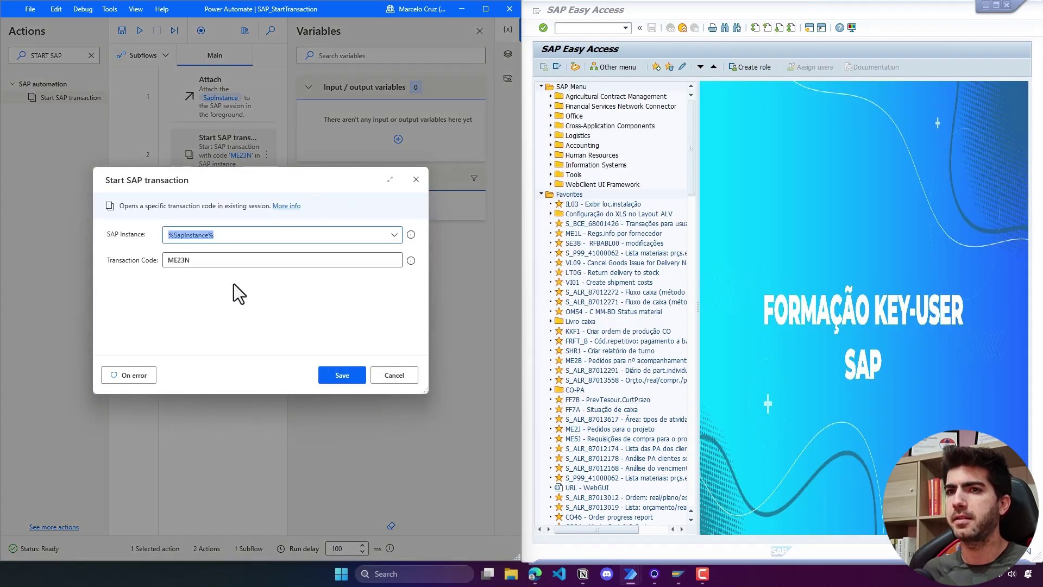
left_click(176, 262)
type("a")
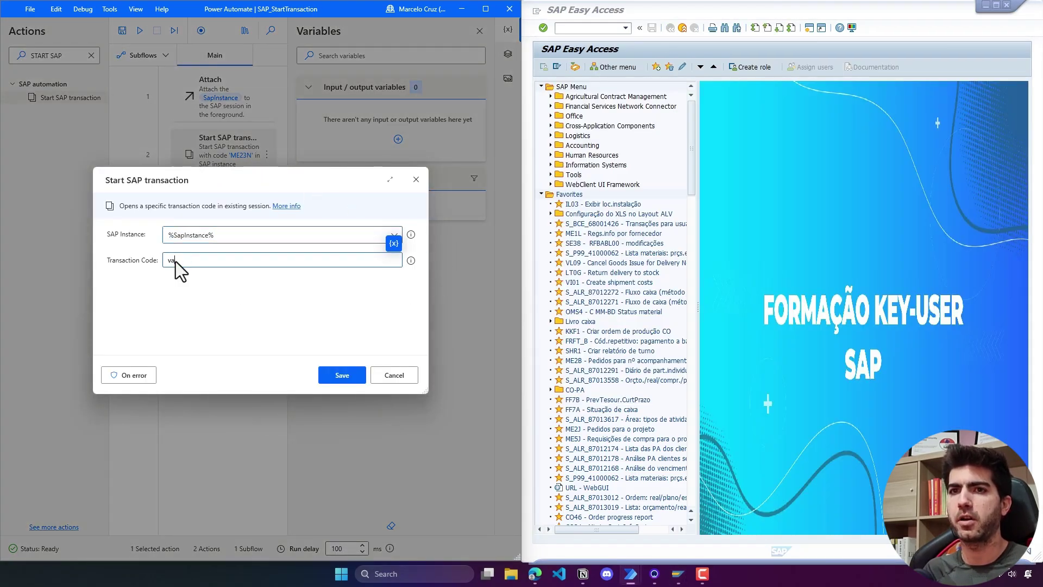
type("03")
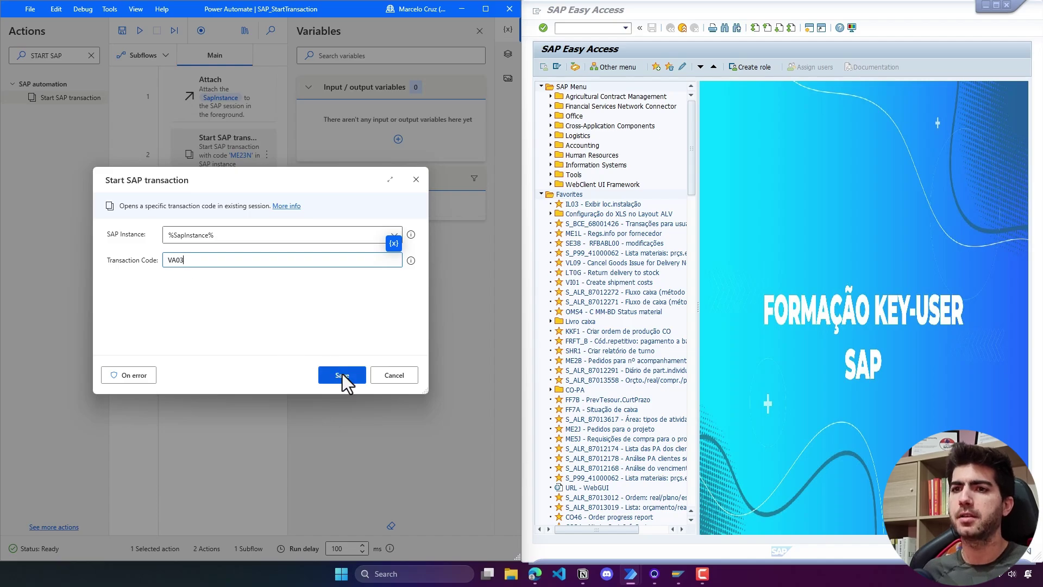
left_click(342, 374)
left_click(147, 39)
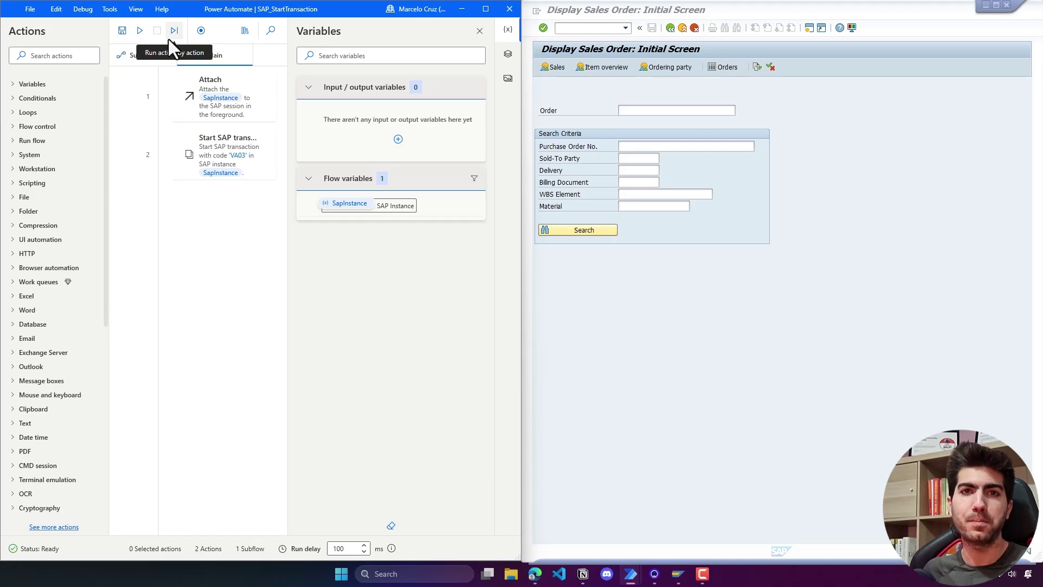
Step: Search 'END SAP' and add End SAP transaction on %SapInstance% as step 3
left_click(78, 55)
type("EN")
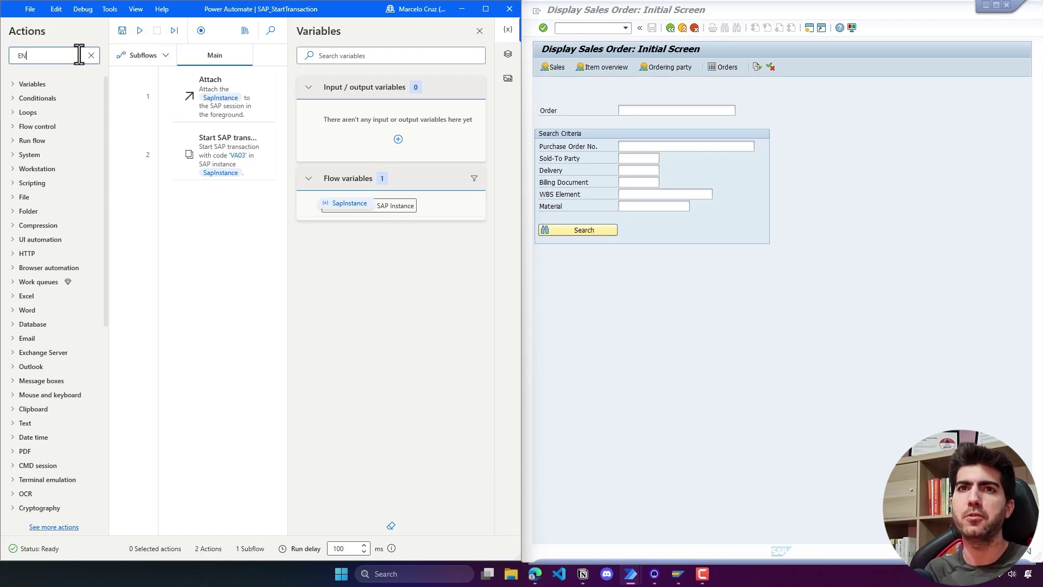
type("D SAP")
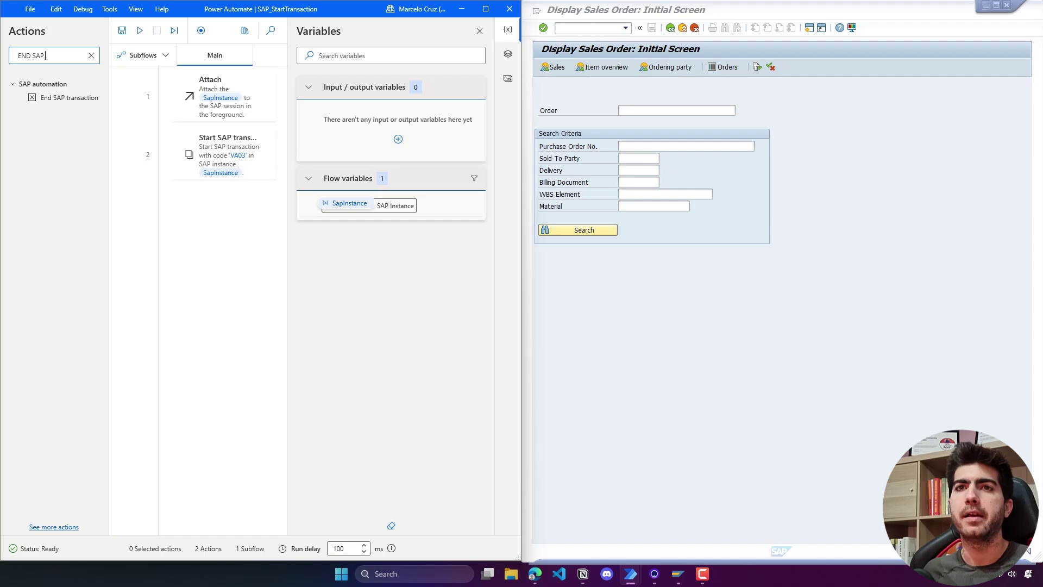
left_click_drag(71, 96, 244, 224)
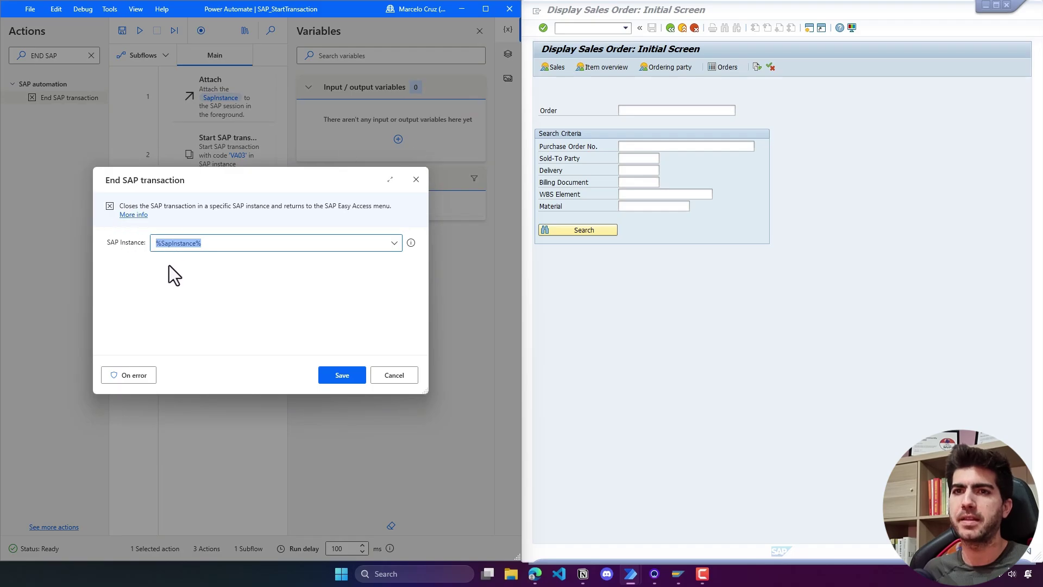
left_click(342, 377)
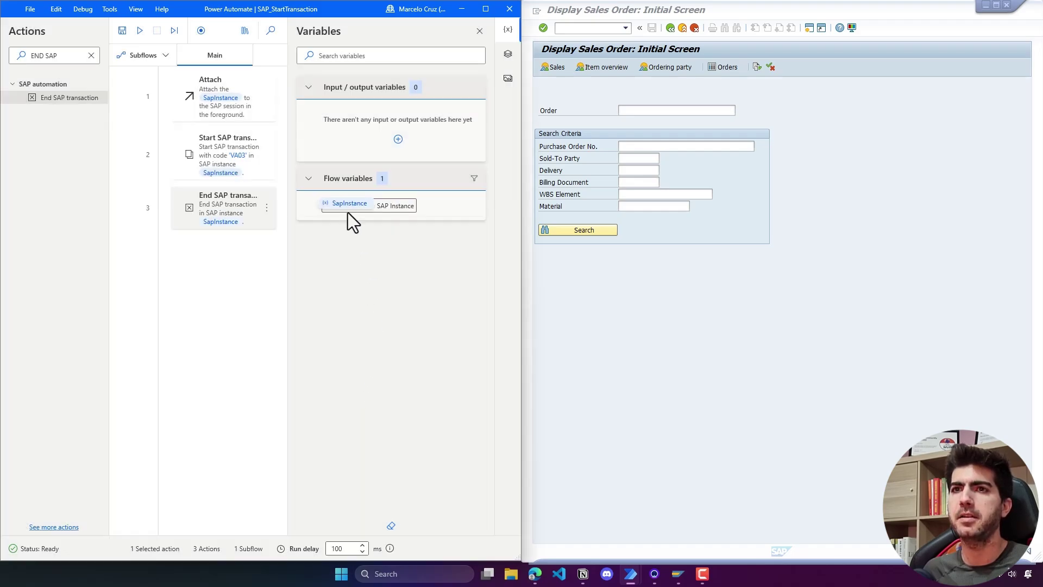
Step: Go Back from the sales order in SAP GUI and run the three-step flow
left_click(693, 31)
left_click(144, 33)
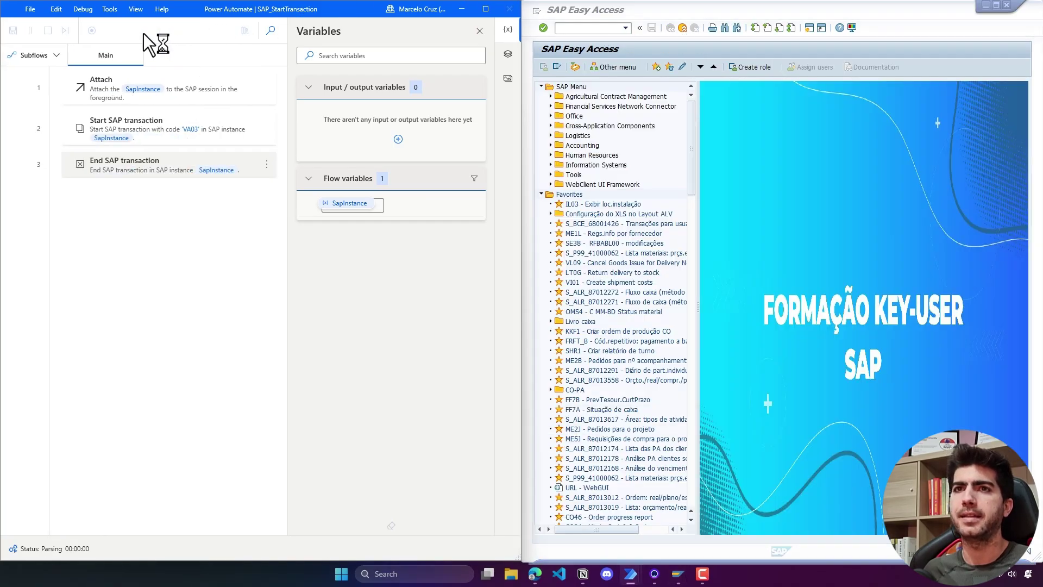